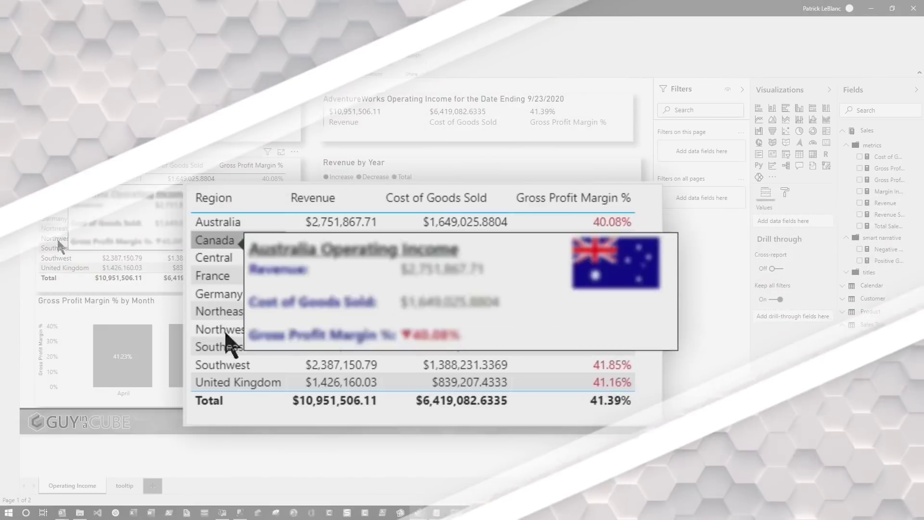
Step: Bring up the countries-ofthe-world.com 'Country flags of the world' page in the browser
mouse_move(66, 270)
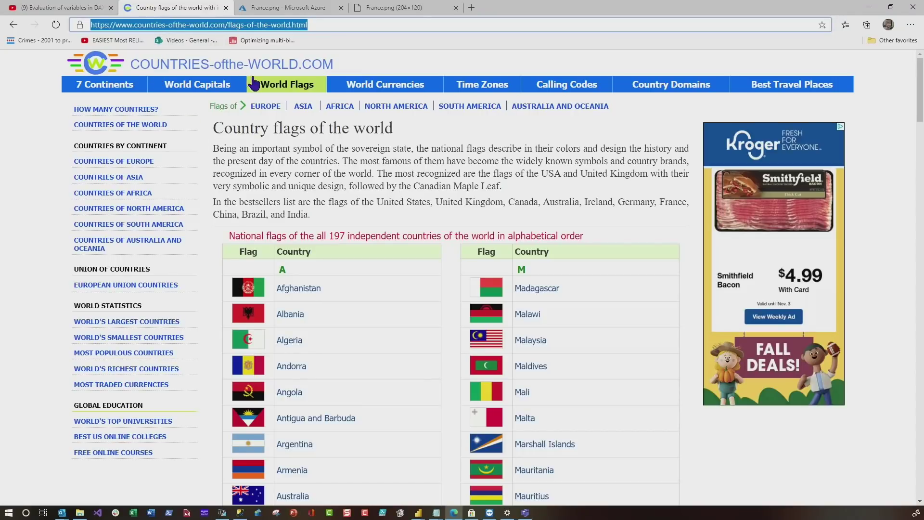
Step: Load the Afghanistan flag image address (flags-normal/flag-of-Afghanistan.png) alone in a new browser tab
right_click(248, 289)
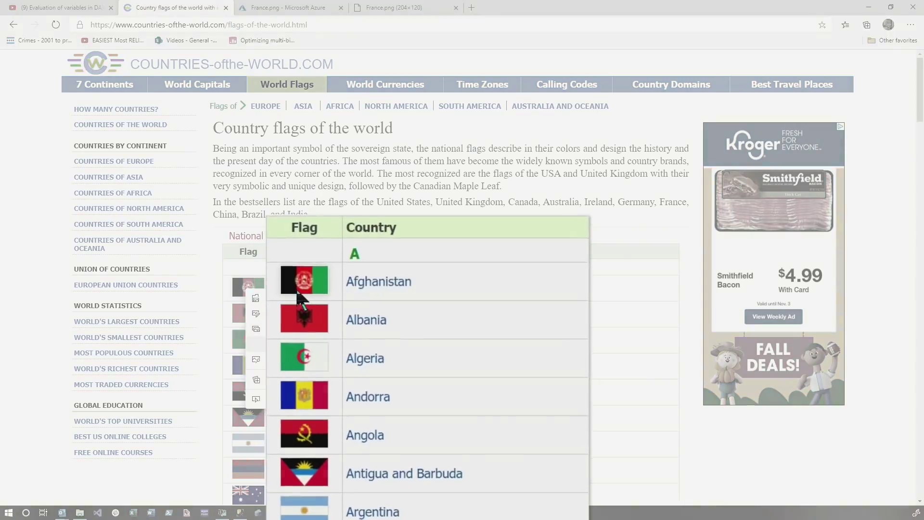
left_click(284, 345)
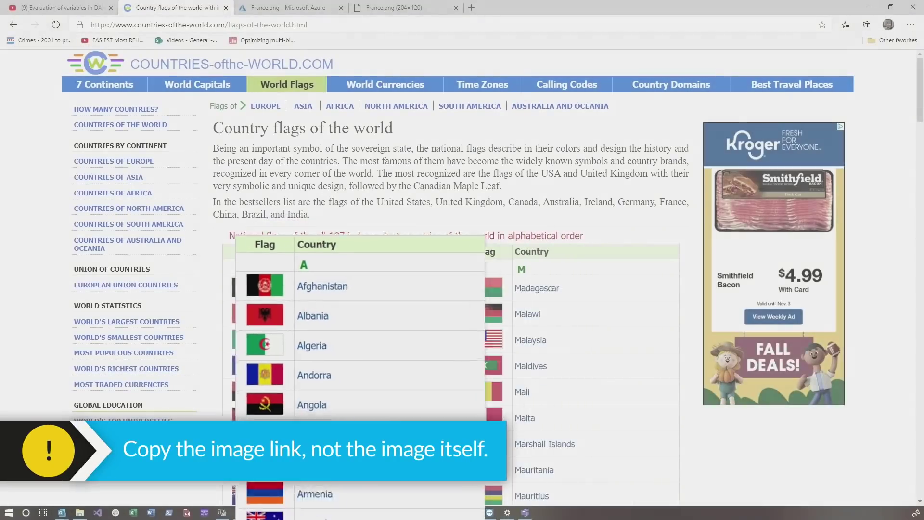
key("ctrl+t")
key("ctrl+v")
key("Return")
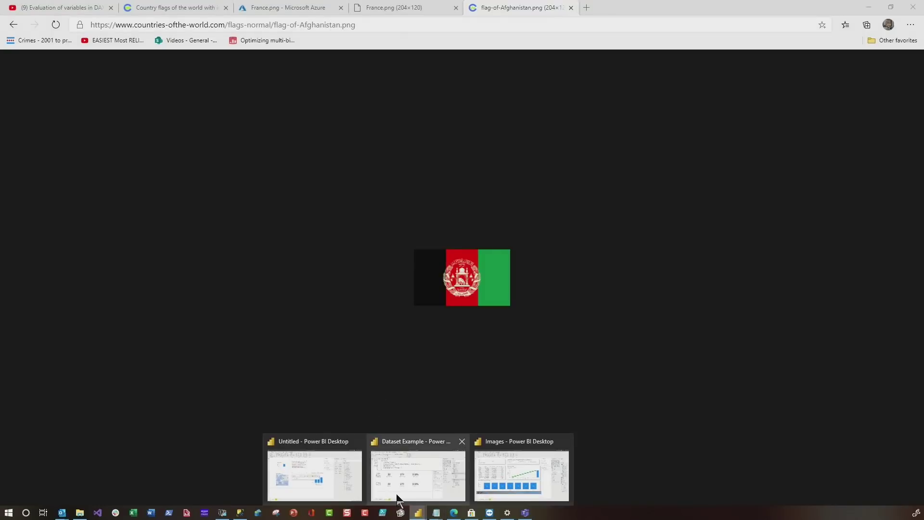
Step: In Data view, set the Sales Territory Public Web URL column's data category to Image URL
left_click(496, 484)
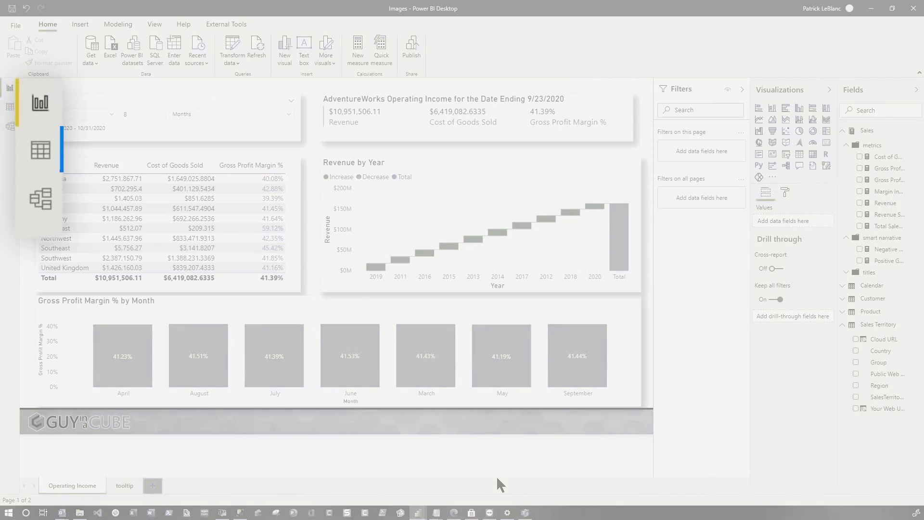
left_click(10, 107)
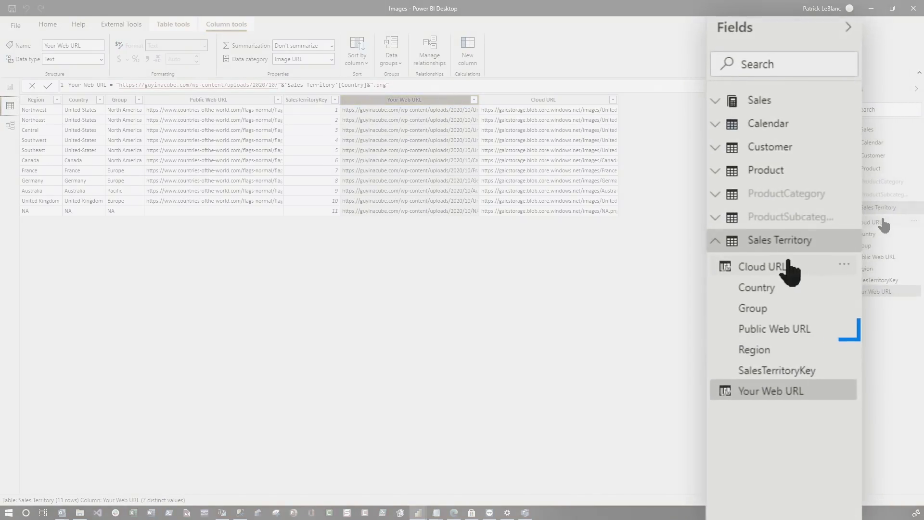
left_click(886, 258)
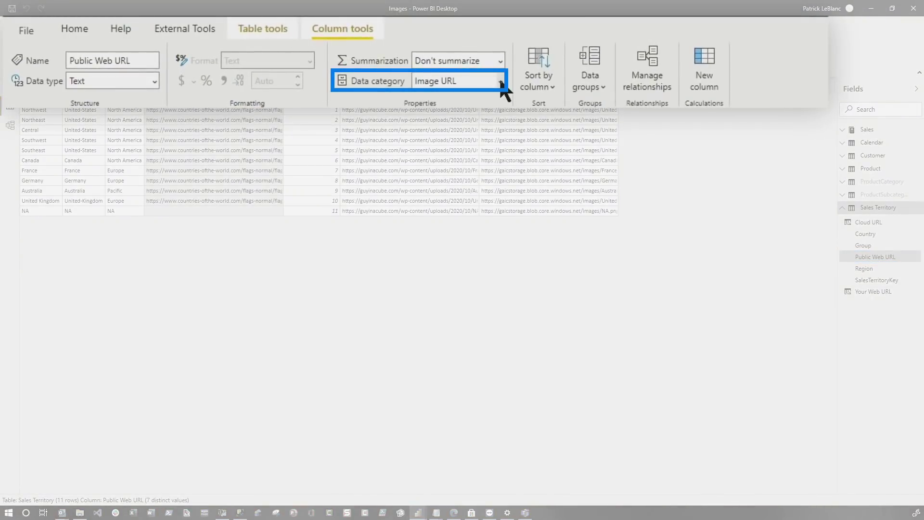
left_click(503, 81)
left_click(503, 81)
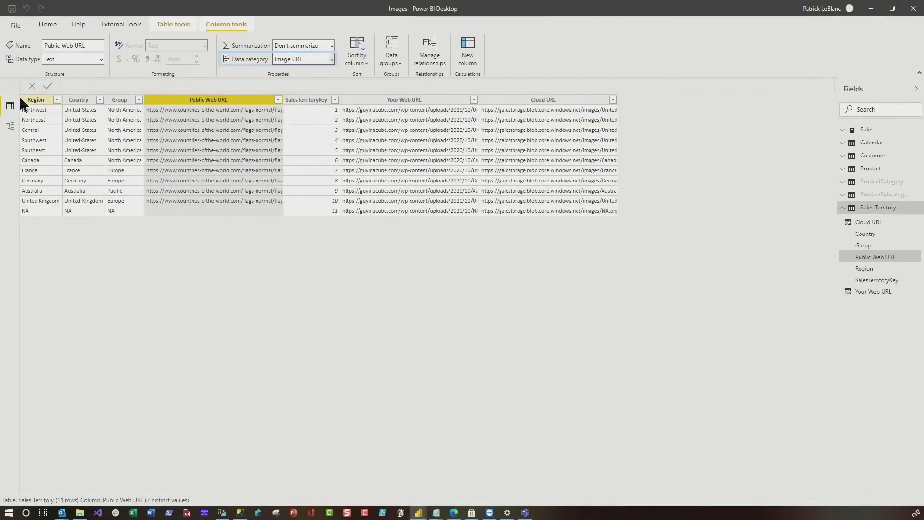
left_click(13, 89)
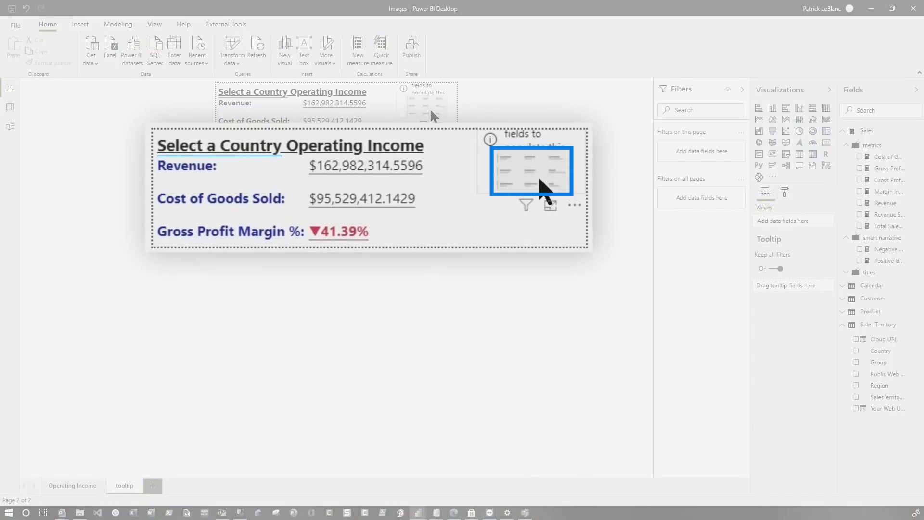
Step: Add Public Web URL to the tooltip page's multi-row card so it shows flag images
left_click(453, 111)
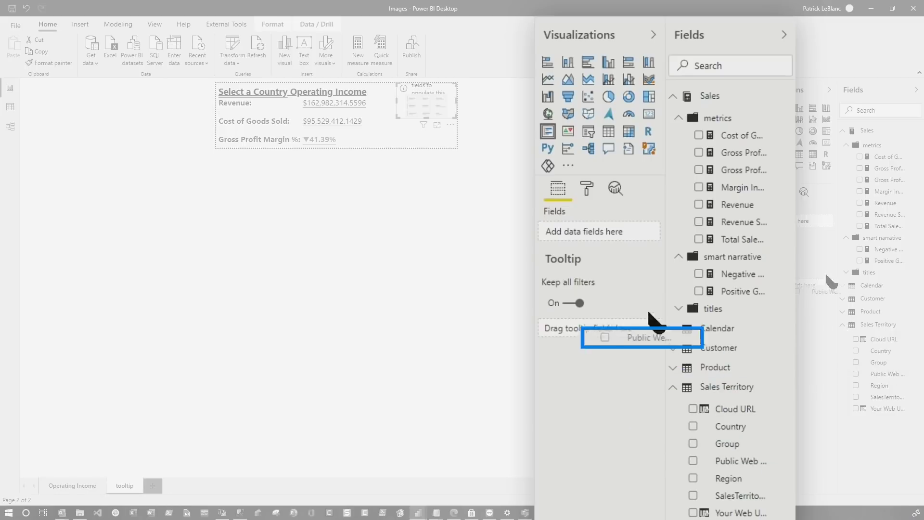
left_click_drag(800, 221, 801, 222)
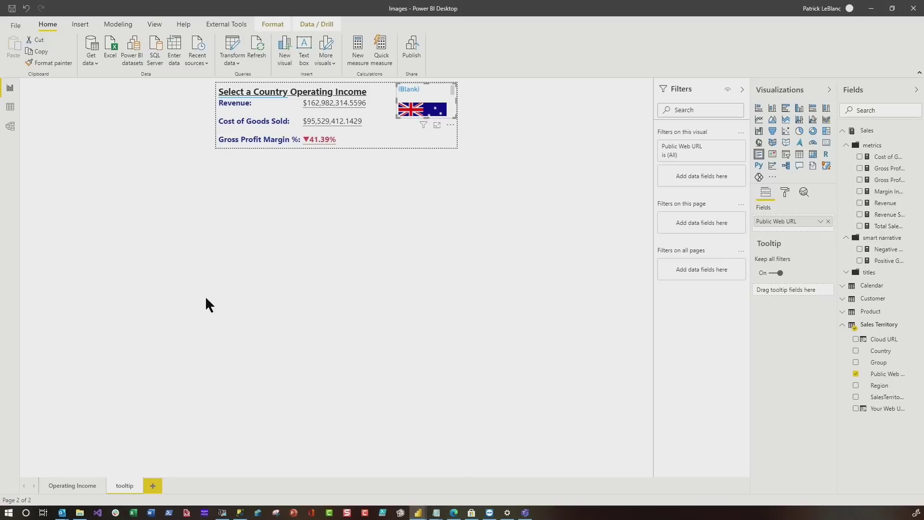
left_click(68, 487)
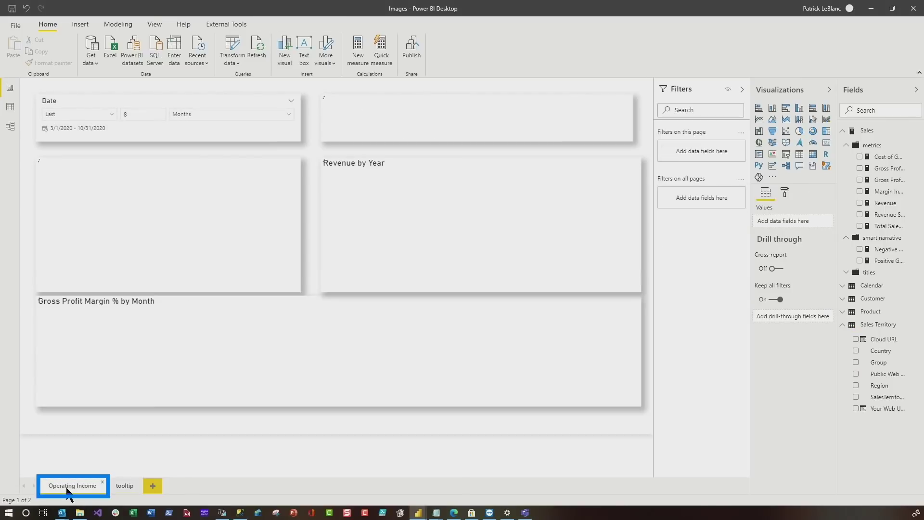
mouse_move(57, 182)
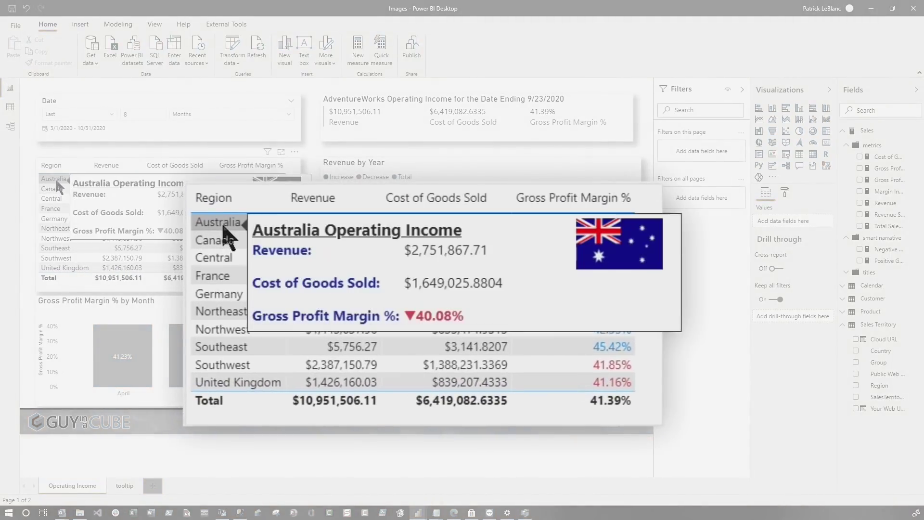
mouse_move(67, 270)
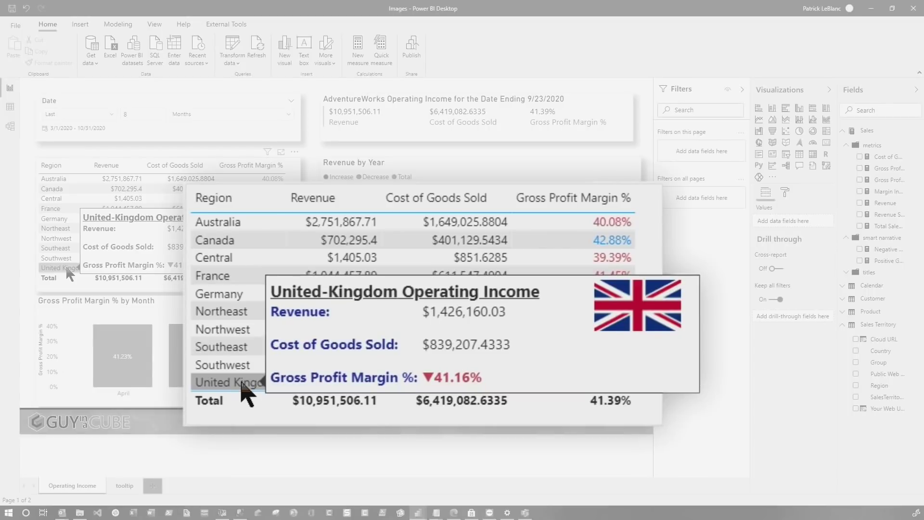
mouse_move(64, 218)
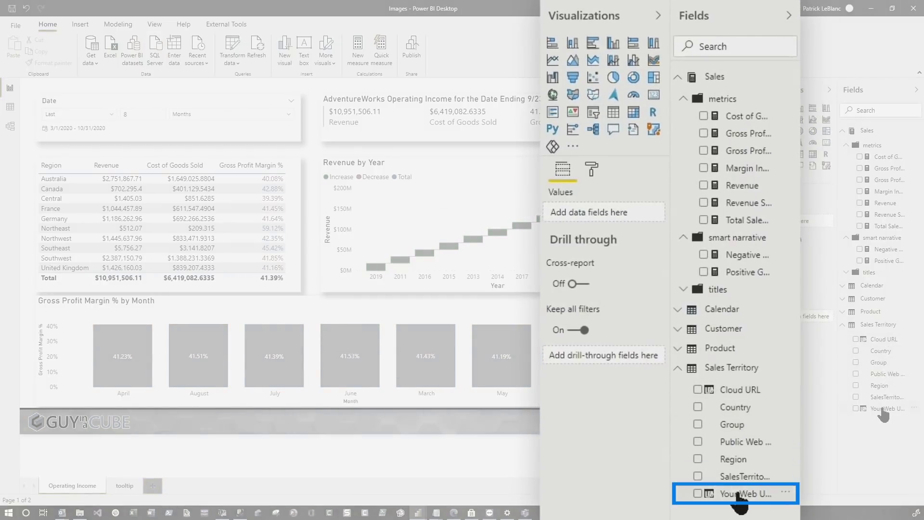
Step: Inspect the Your Web URL column's DAX formula, then return to the tooltip page
left_click(883, 409)
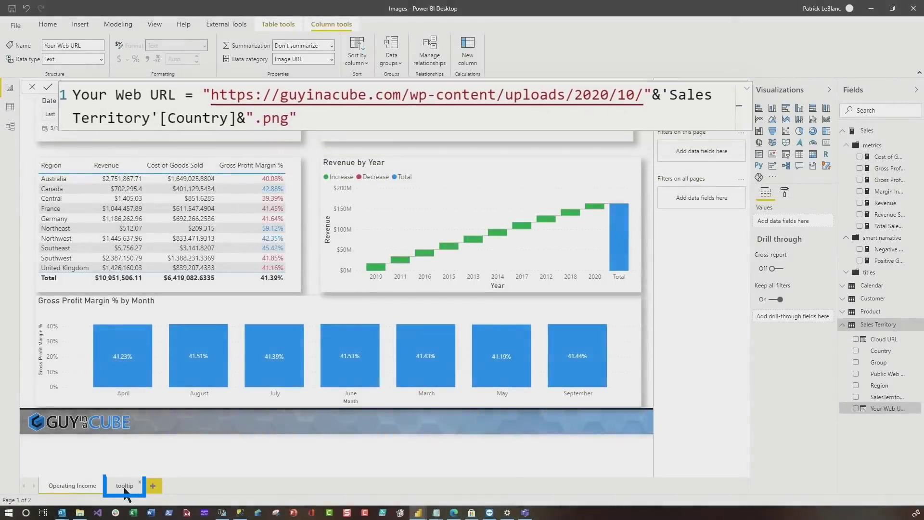
left_click(125, 485)
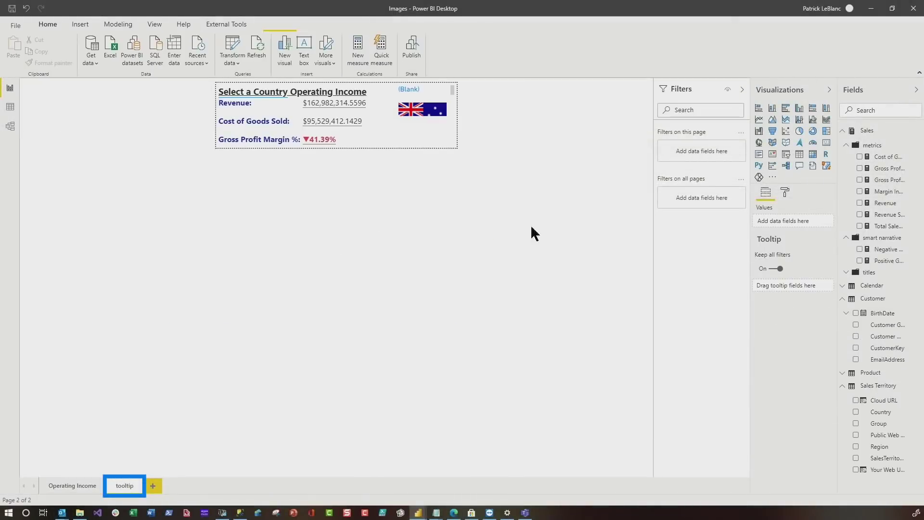
Step: Replace Public Web URL with Your Web URL in the tooltip page's flag card
left_click(437, 120)
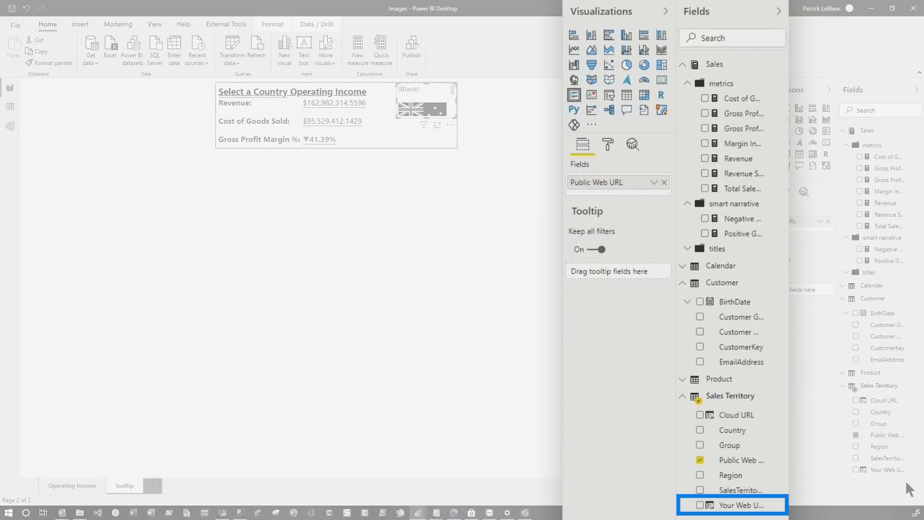
left_click(888, 470)
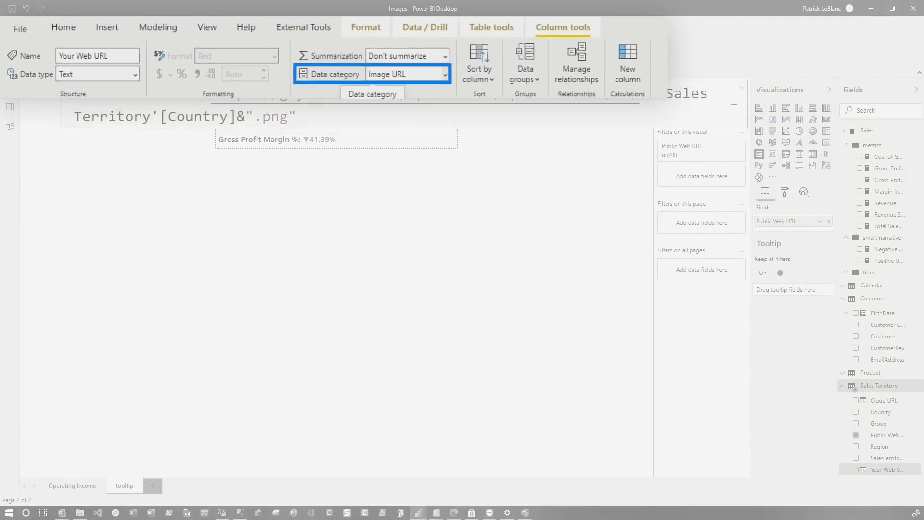
left_click_drag(888, 470, 792, 230)
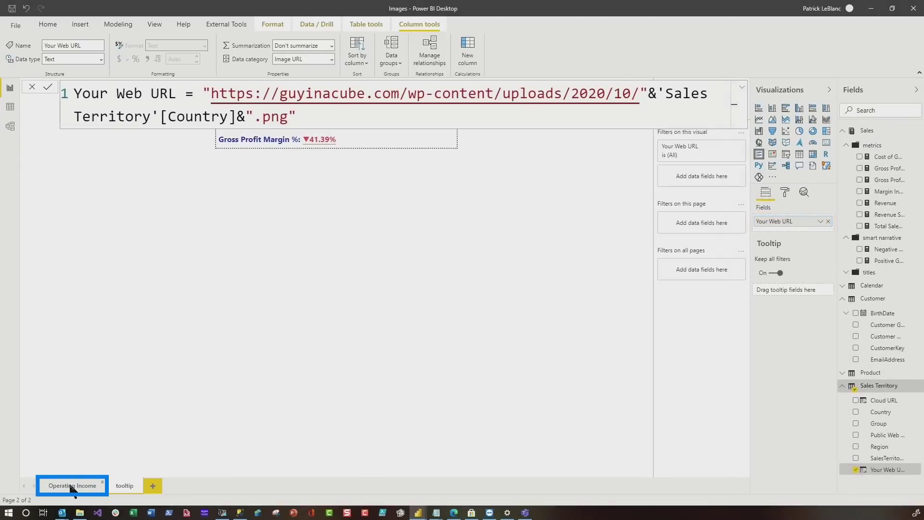
left_click(71, 487)
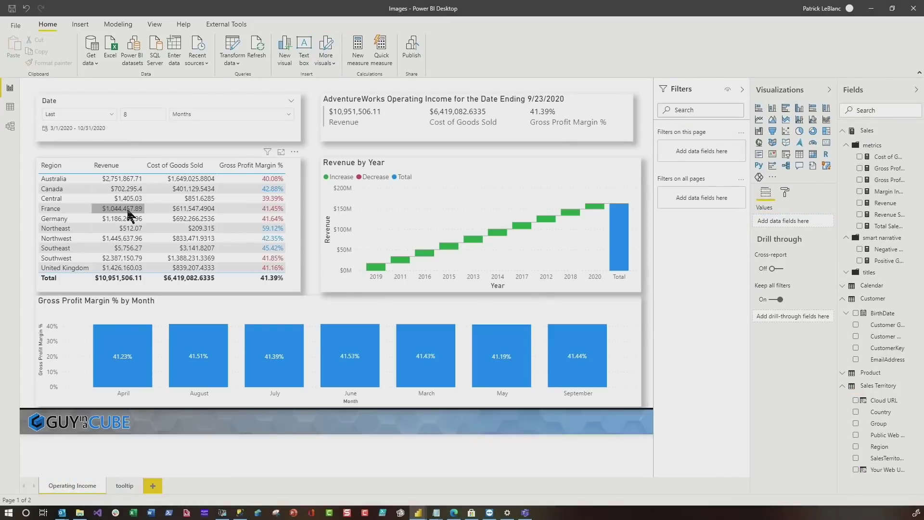
Step: Check the country tooltip with flag on the France and Germany Revenue cells
mouse_move(127, 210)
mouse_move(124, 229)
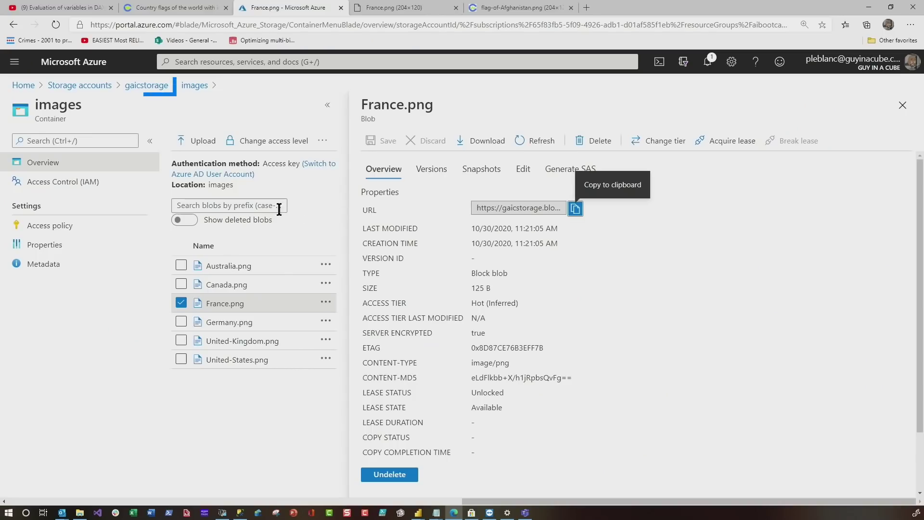
Step: Set the gaicstorage images container's access level to Blob (anonymous read access for blobs only)
left_click(136, 89)
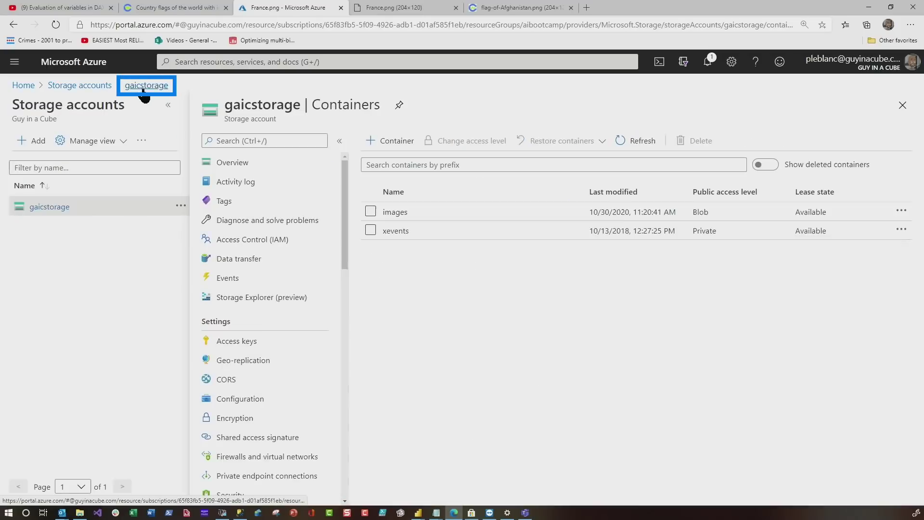
left_click(409, 221)
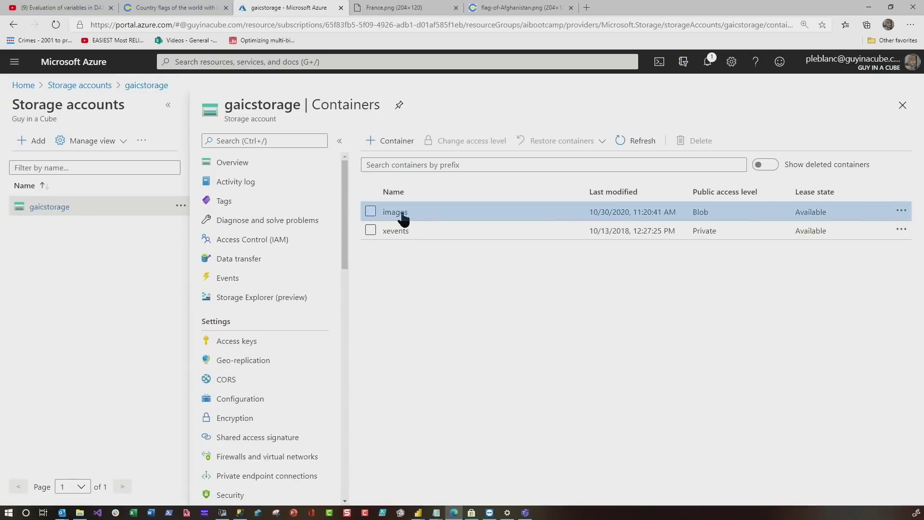
left_click(270, 145)
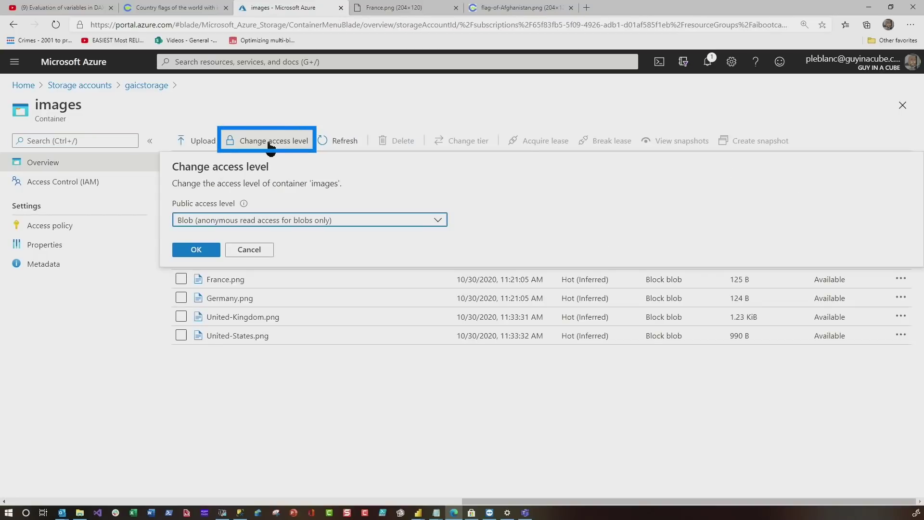
left_click(293, 220)
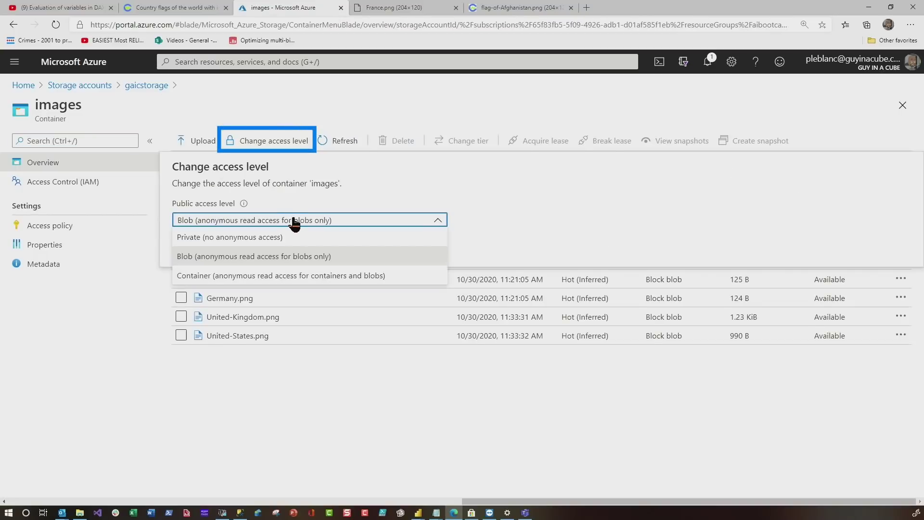
left_click(310, 258)
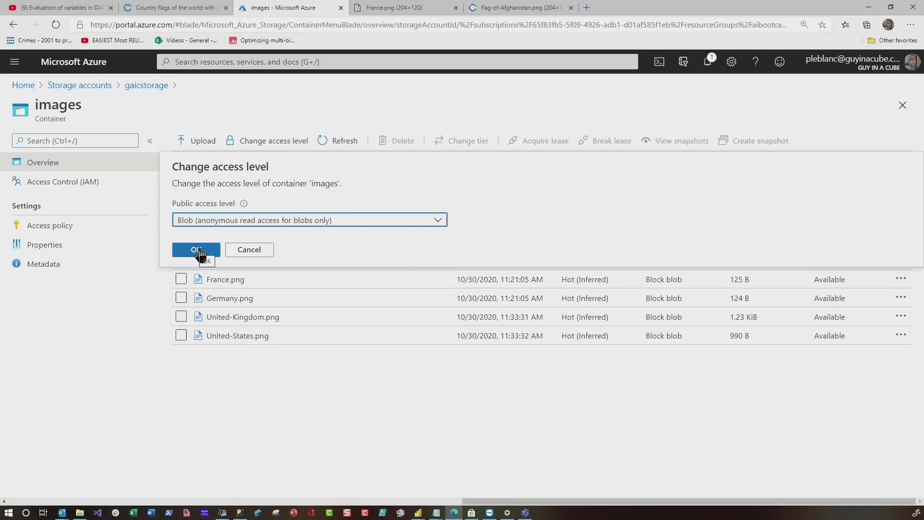
left_click(267, 250)
left_click(901, 240)
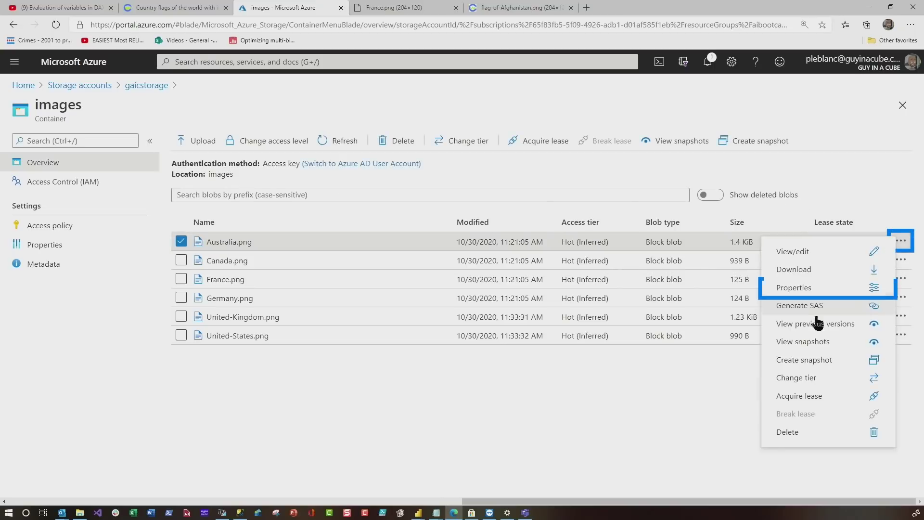
Step: Get Australia.png's blob URL from its properties and load it in a new browser tab
left_click(815, 289)
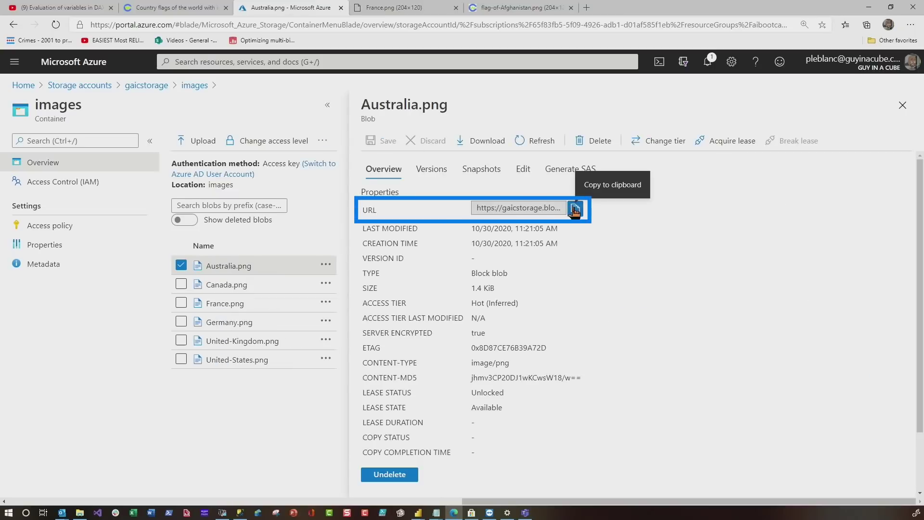
left_click(587, 7)
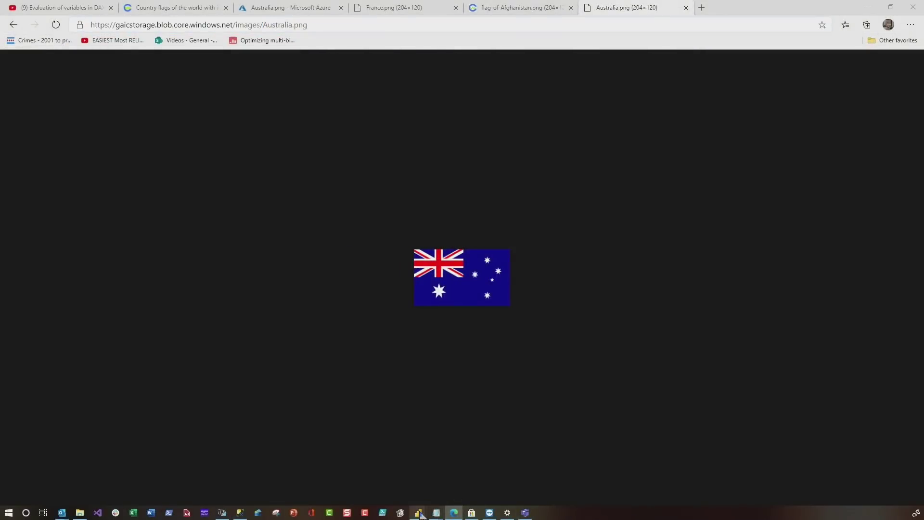
Step: Review the Cloud URL formula joining the gaicstorage images address, Country and '.png', then select the tooltip flag card
left_click(419, 513)
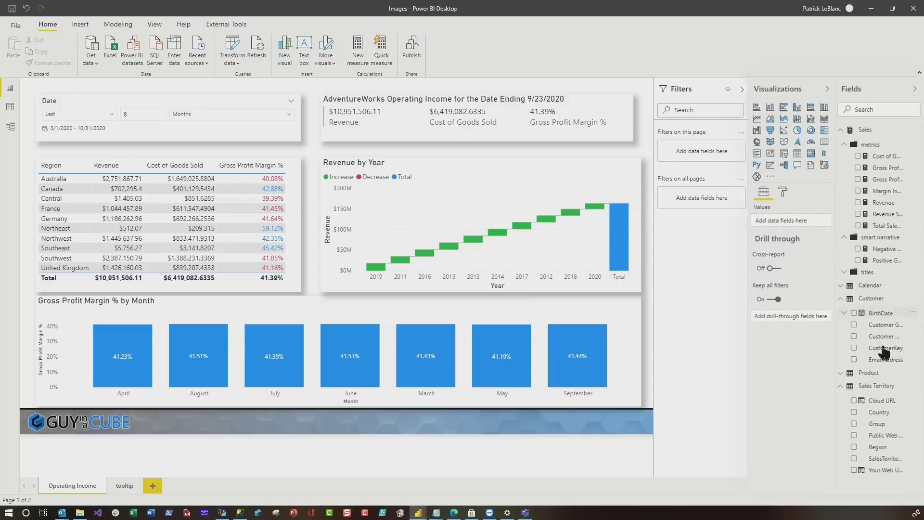
left_click(883, 400)
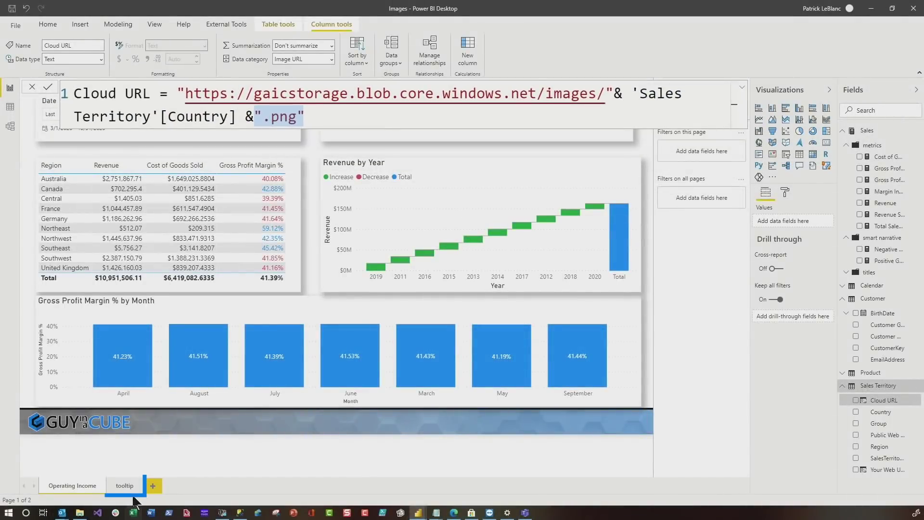
left_click(126, 486)
left_click(435, 118)
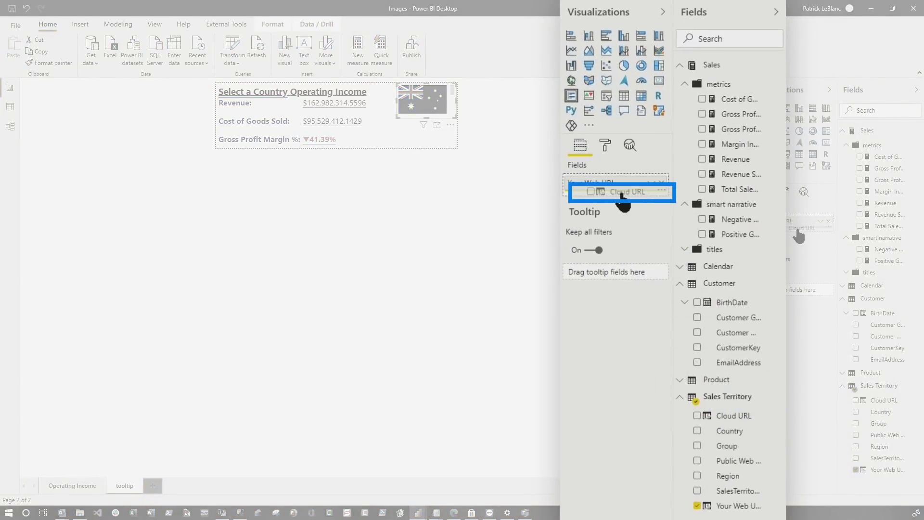
Step: Go back to the Operating Income page and view a region's Revenue tooltip showing the United States flag
left_click(75, 484)
mouse_move(135, 206)
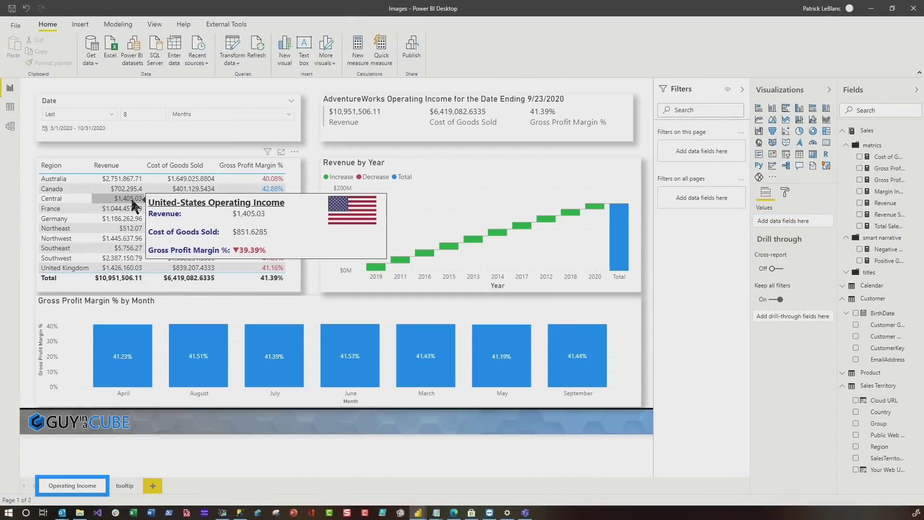